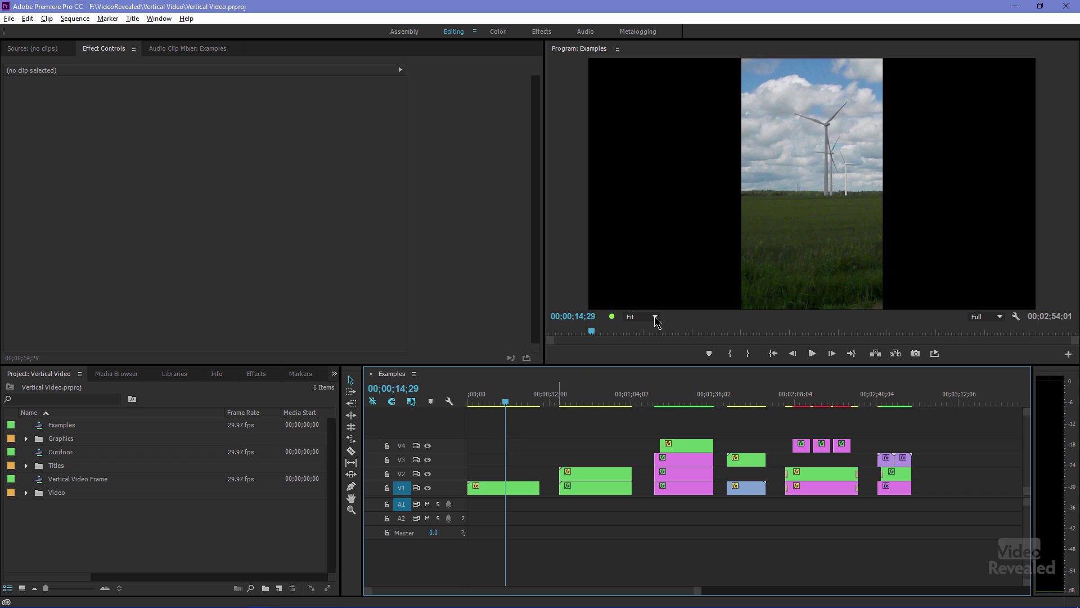
# Try enlarging the first clip on V1 to a Scale of 200.3, and undo the change
pyautogui.click(513, 488)
pyautogui.click(12, 95)
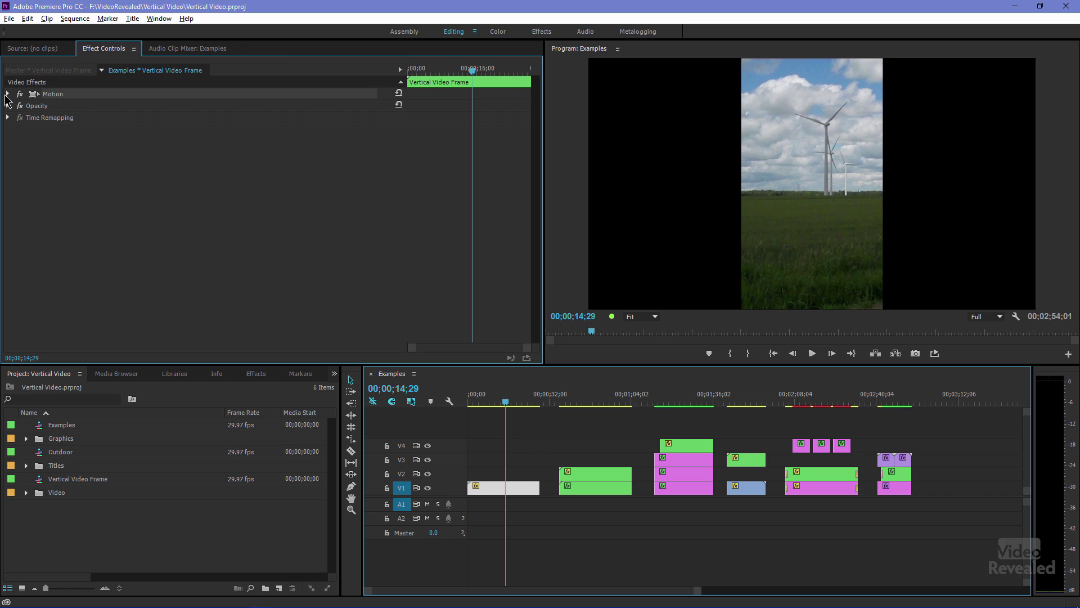
pyautogui.click(8, 94)
pyautogui.moveTo(210, 120); pyautogui.dragTo(292, 120)
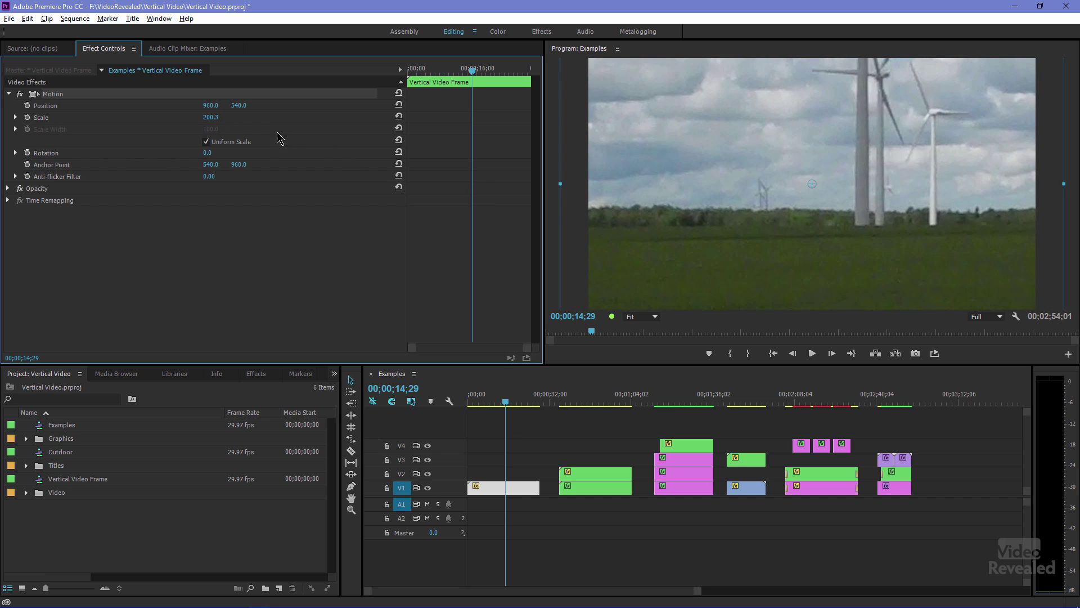
pyautogui.hotkey('ctrl', 'z')
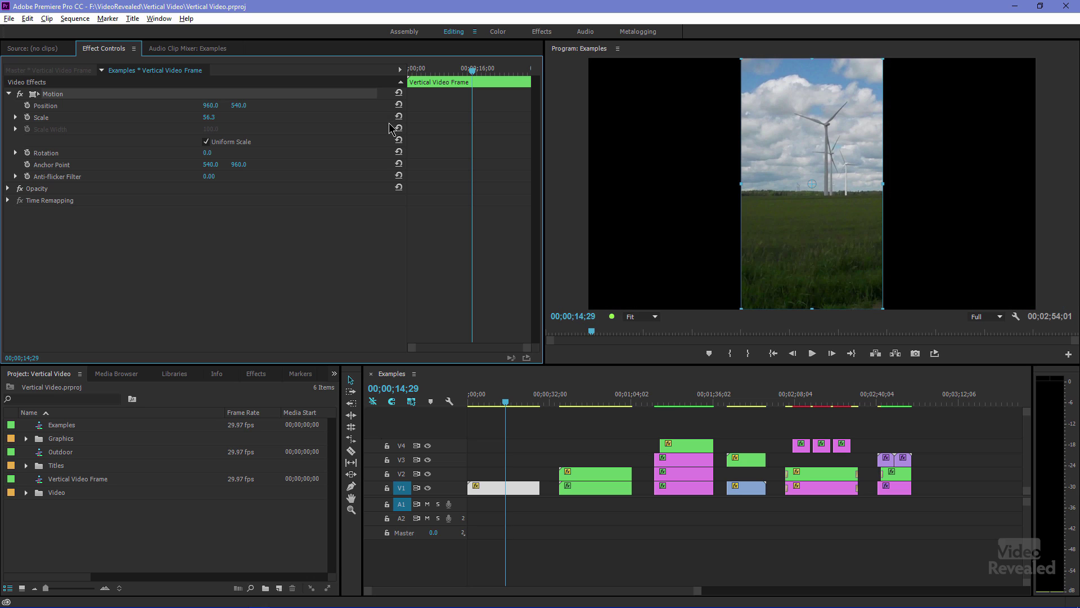
pyautogui.click(293, 293)
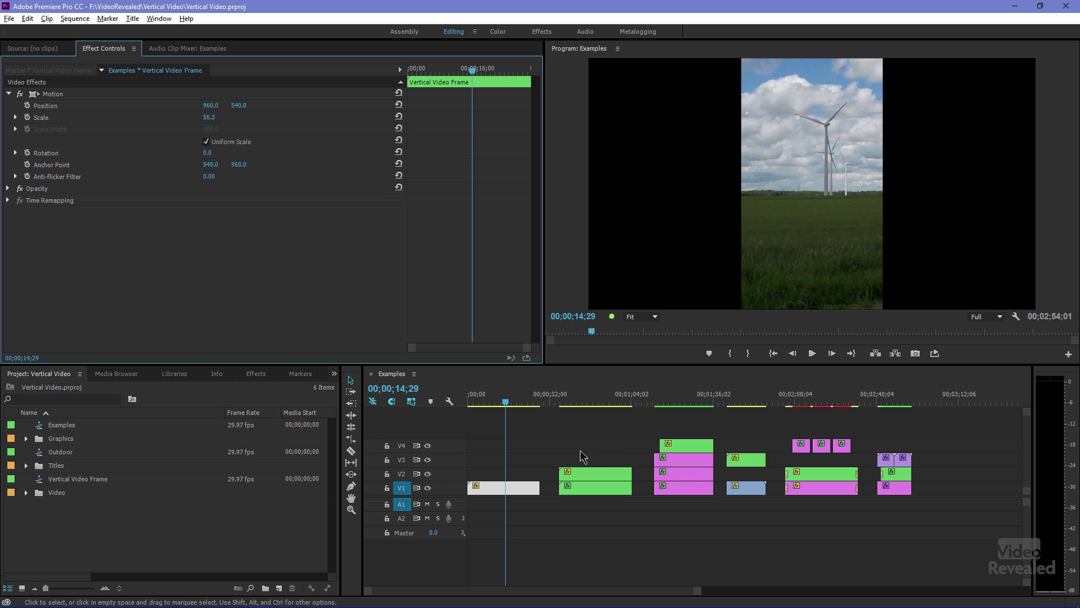
# Hide track V2 at the second example and set the V1 background clip's Scale to 189.3
pyautogui.moveTo(572, 405); pyautogui.dragTo(587, 405)
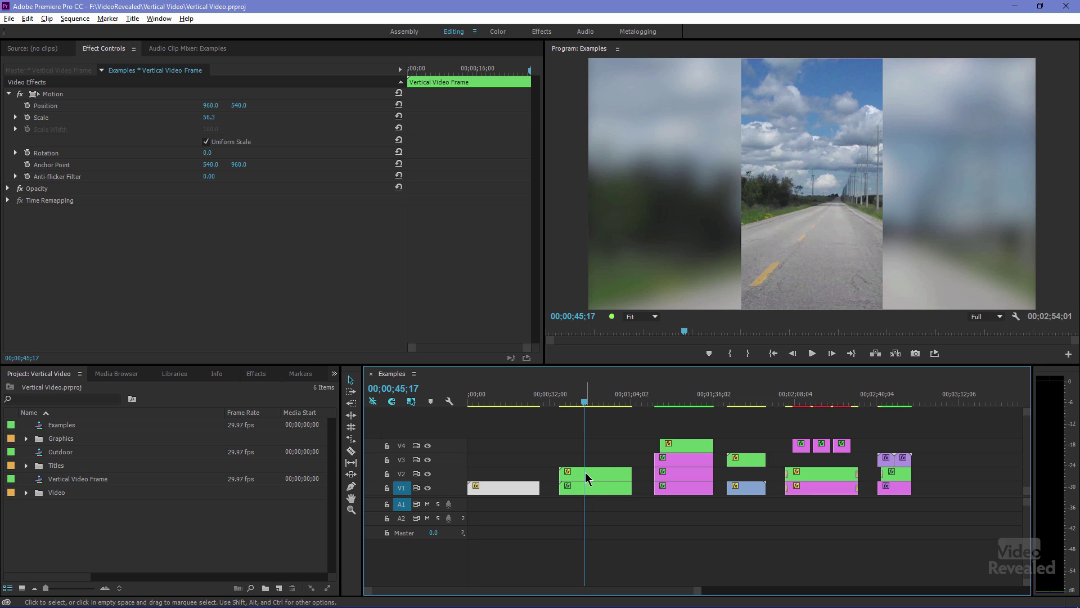
pyautogui.click(428, 474)
pyautogui.click(602, 487)
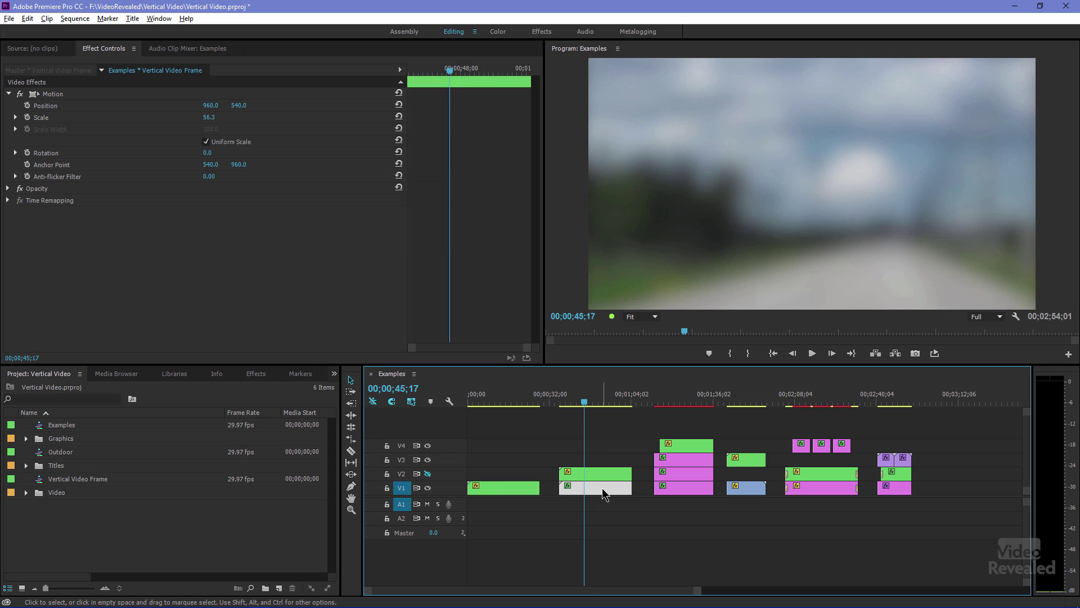
pyautogui.click(212, 123)
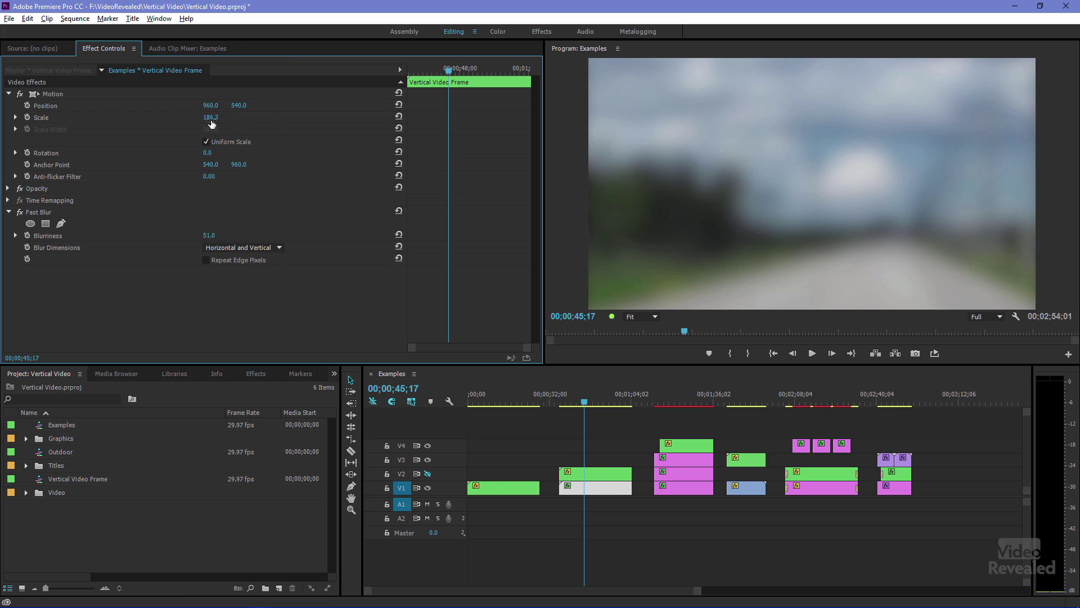
pyautogui.moveTo(211, 123)
pyautogui.mouseDown()
pyautogui.moveTo(142, 123)
pyautogui.moveTo(213, 123)
pyautogui.mouseUp()
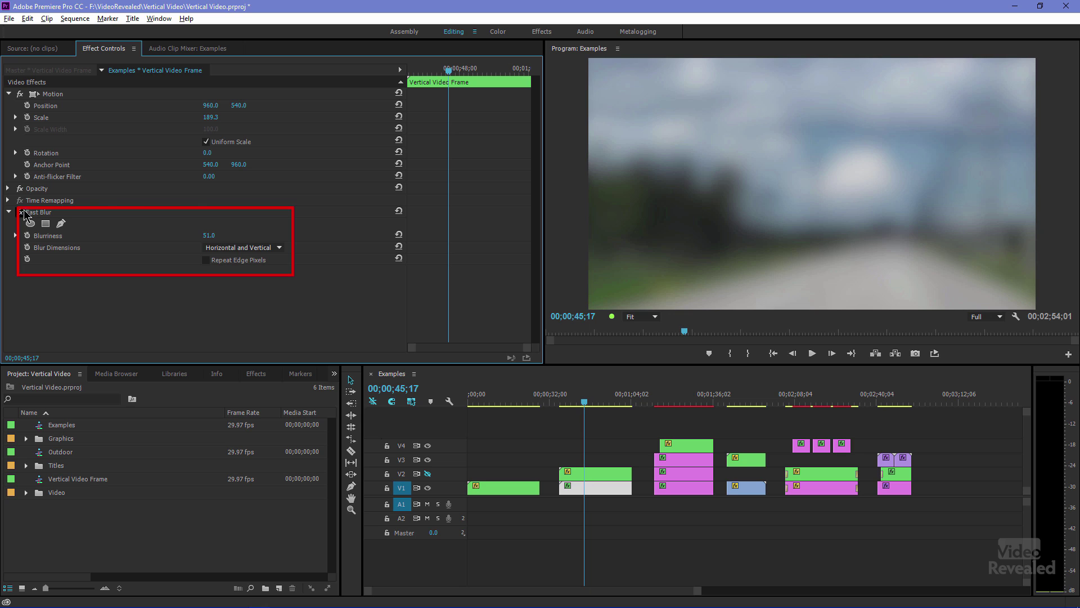
# Compare the background clip with Fast Blur off and on, and show track V2 again
pyautogui.click(21, 213)
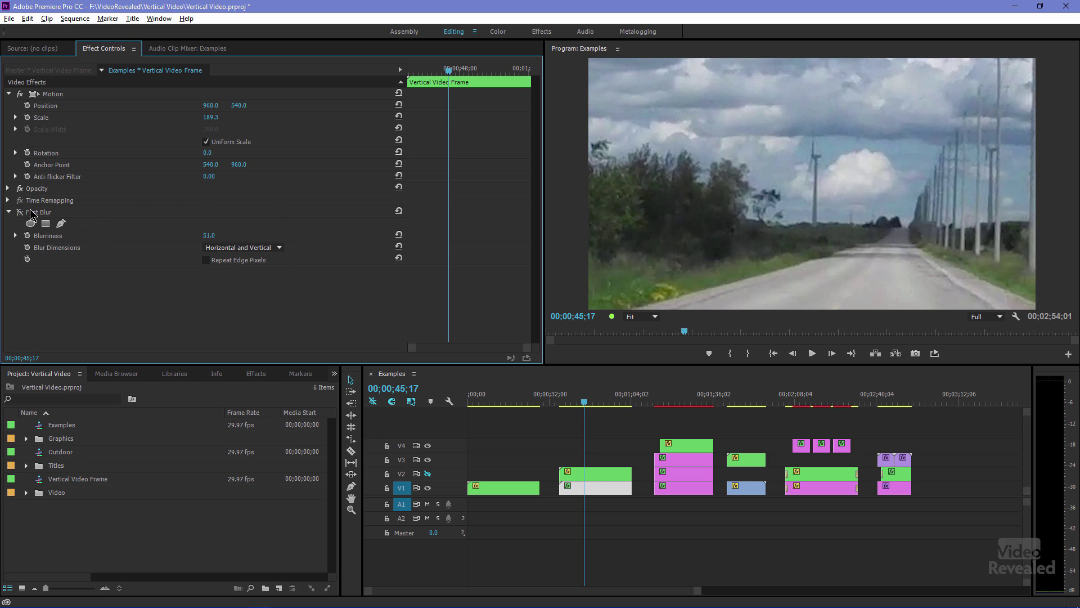
pyautogui.click(20, 213)
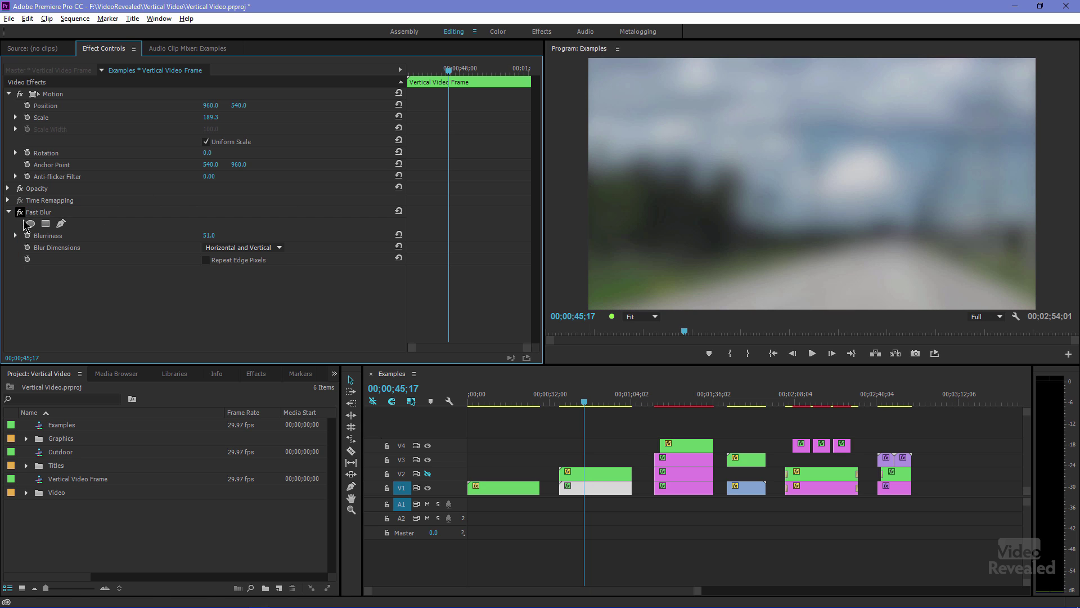
pyautogui.click(427, 474)
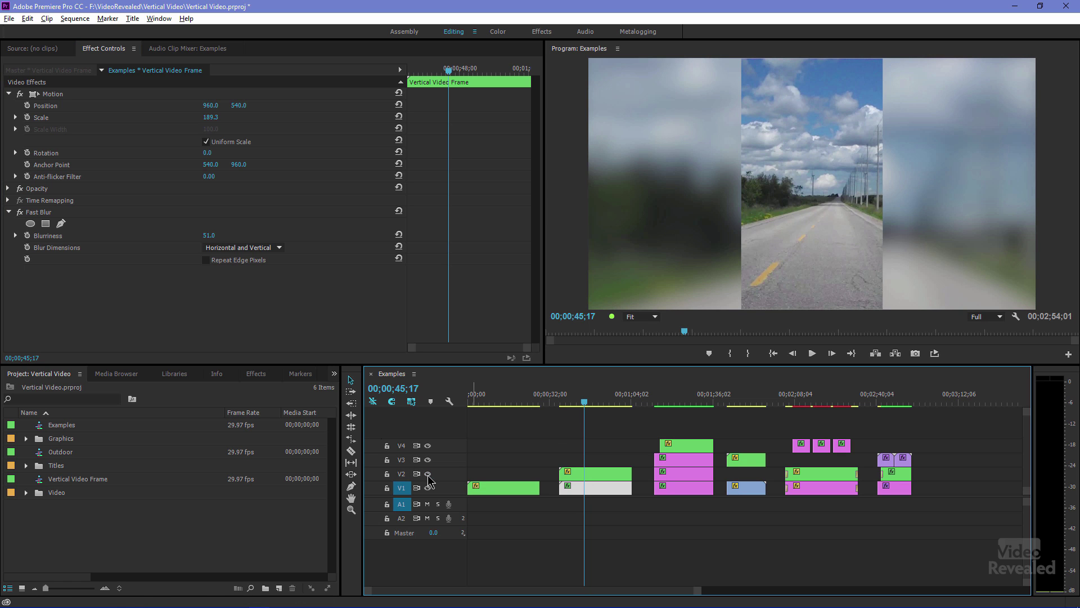
# Play the second example at several points to review the vertical video over its blurred background
pyautogui.click(570, 401)
pyautogui.press('space')
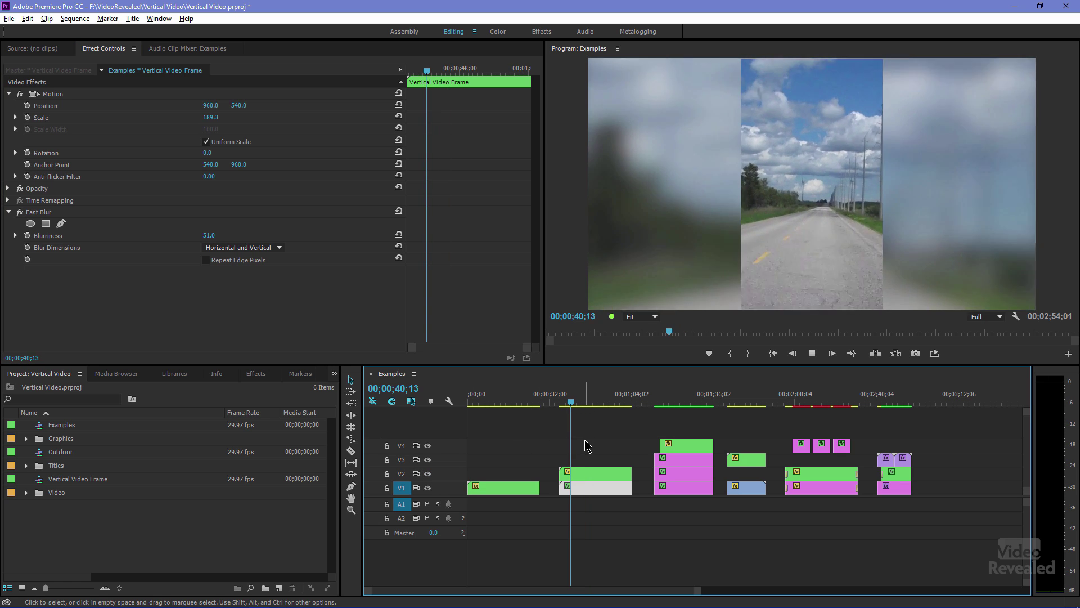
pyautogui.click(561, 396)
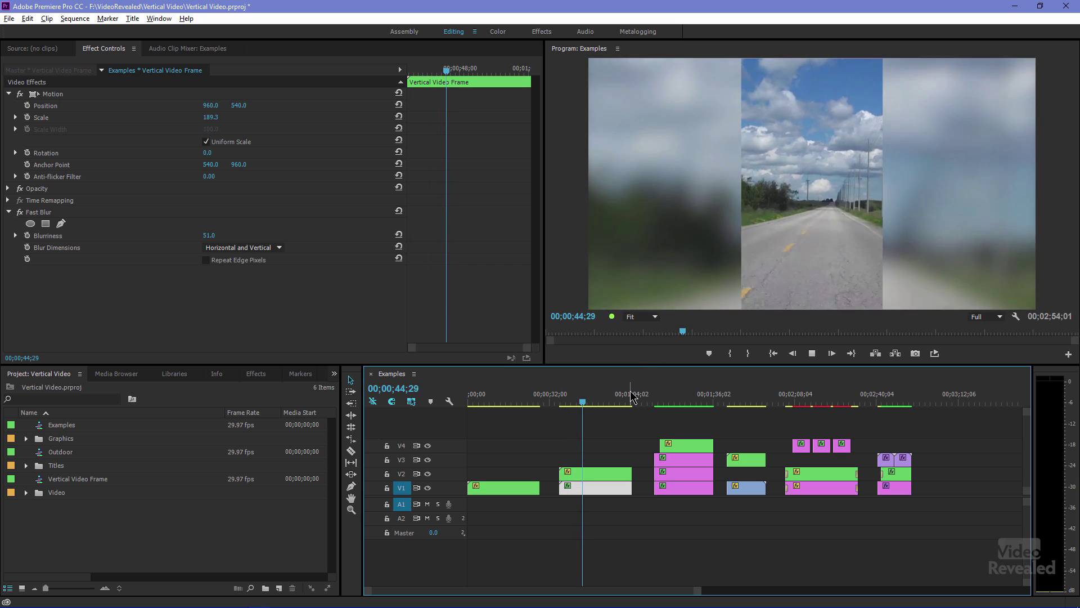
pyautogui.click(600, 400)
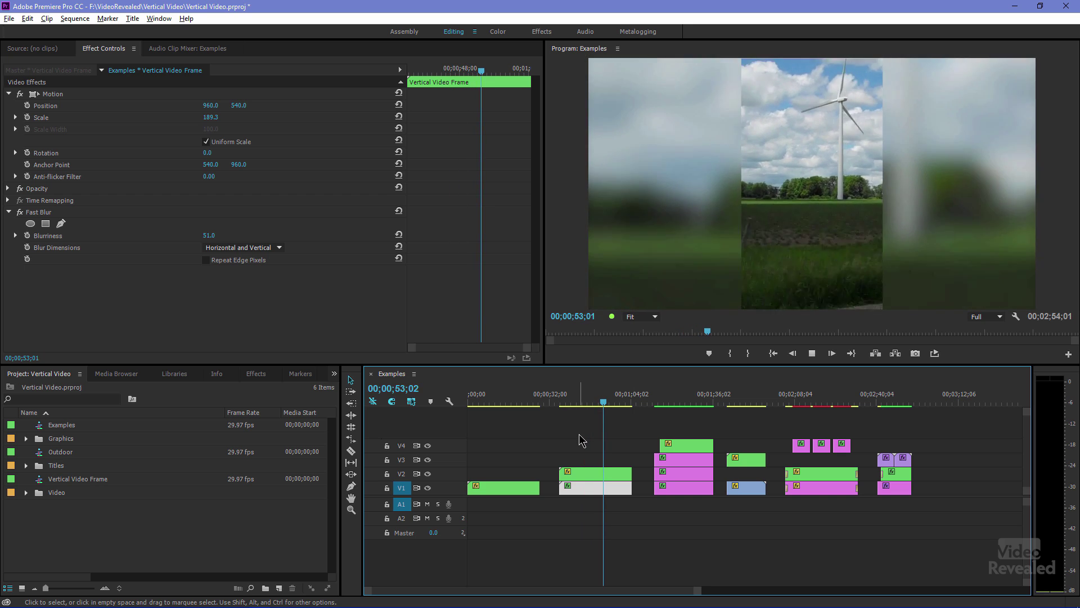
pyautogui.press('space')
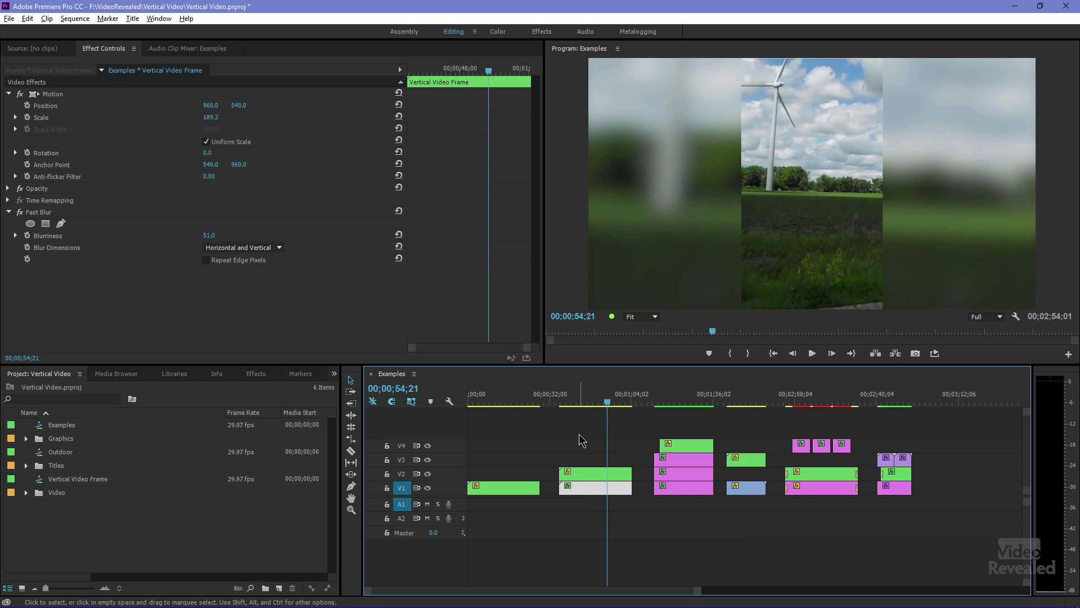
# Select the Map.png clip on V2 at the third example and examine its Basic 3D Tilt setting
pyautogui.click(647, 400)
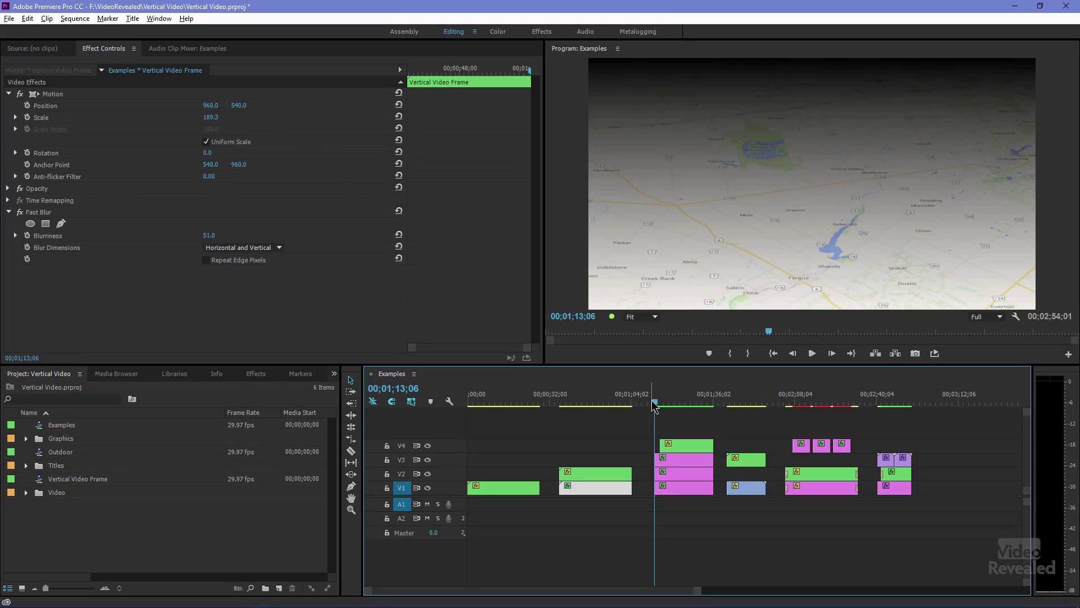
pyautogui.click(677, 474)
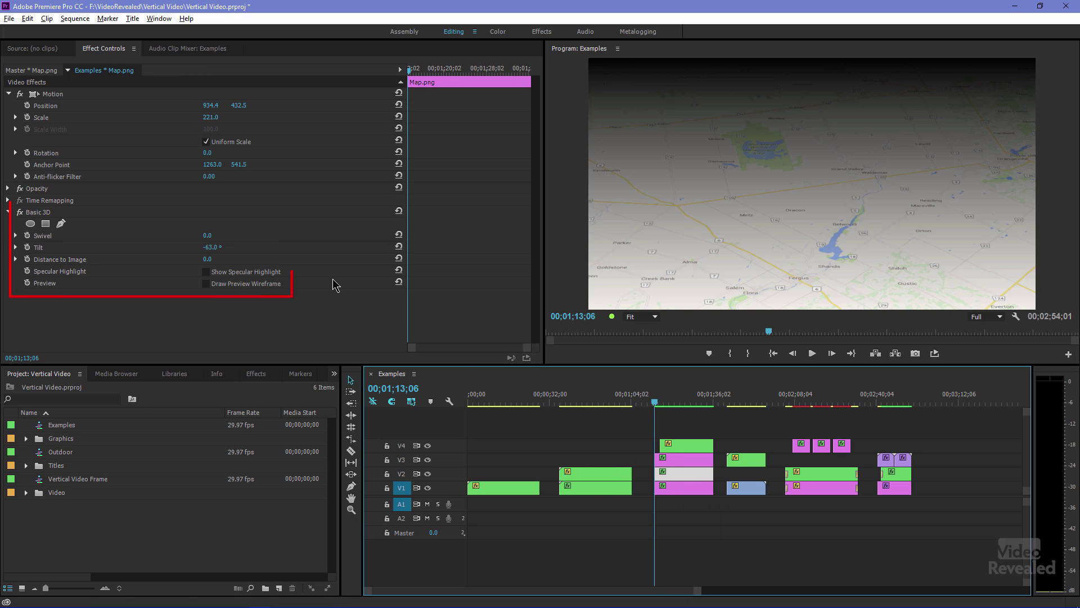
pyautogui.moveTo(211, 247); pyautogui.dragTo(174, 247)
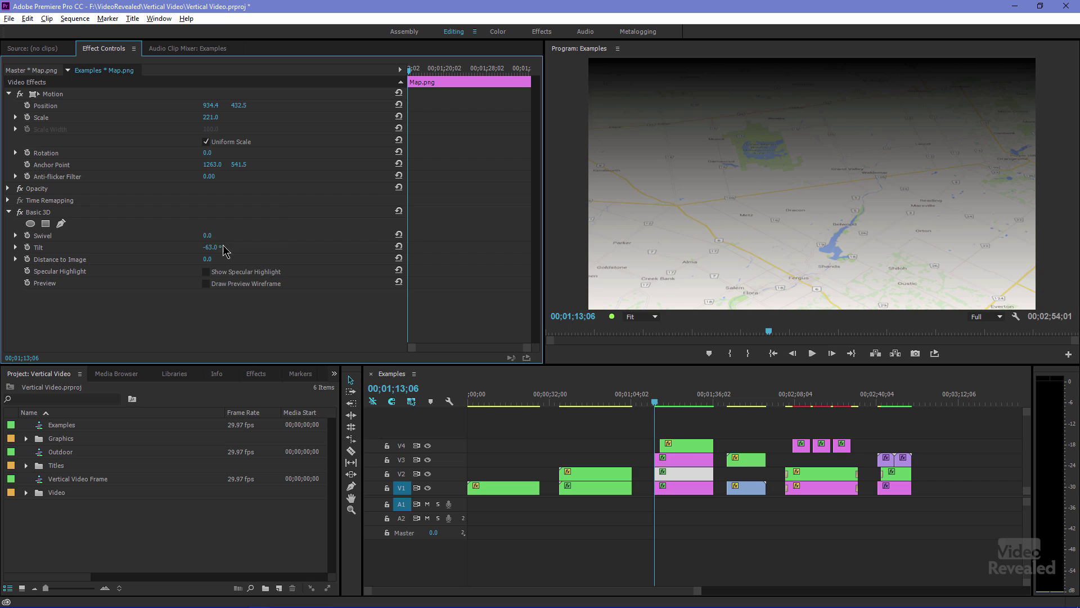
# Compare the Black Video clip on V3 with its Ramp effect off and on
pyautogui.click(692, 462)
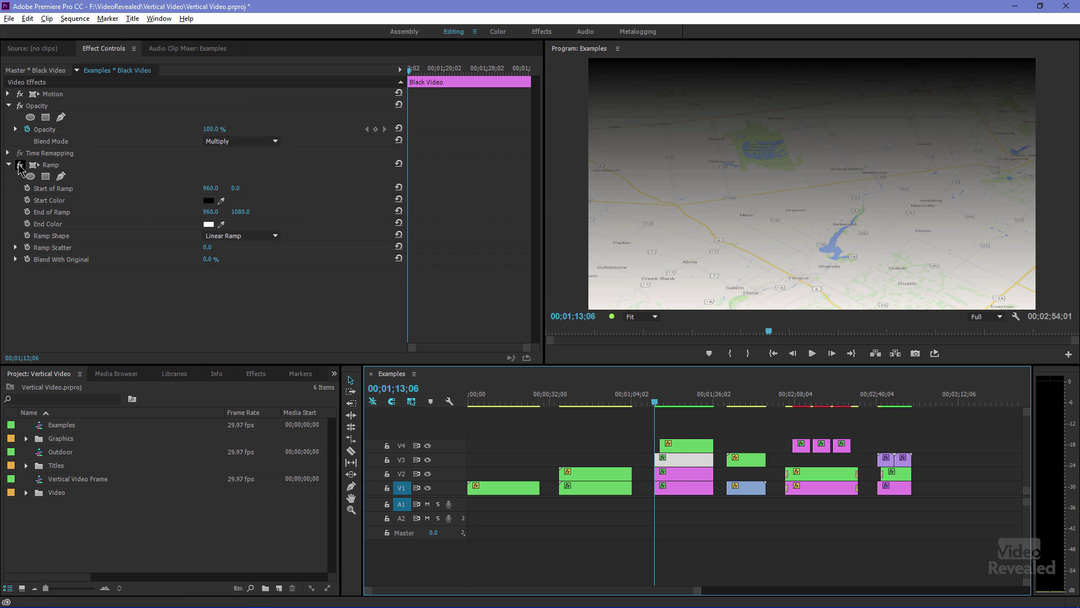
pyautogui.click(20, 166)
pyautogui.click(20, 166)
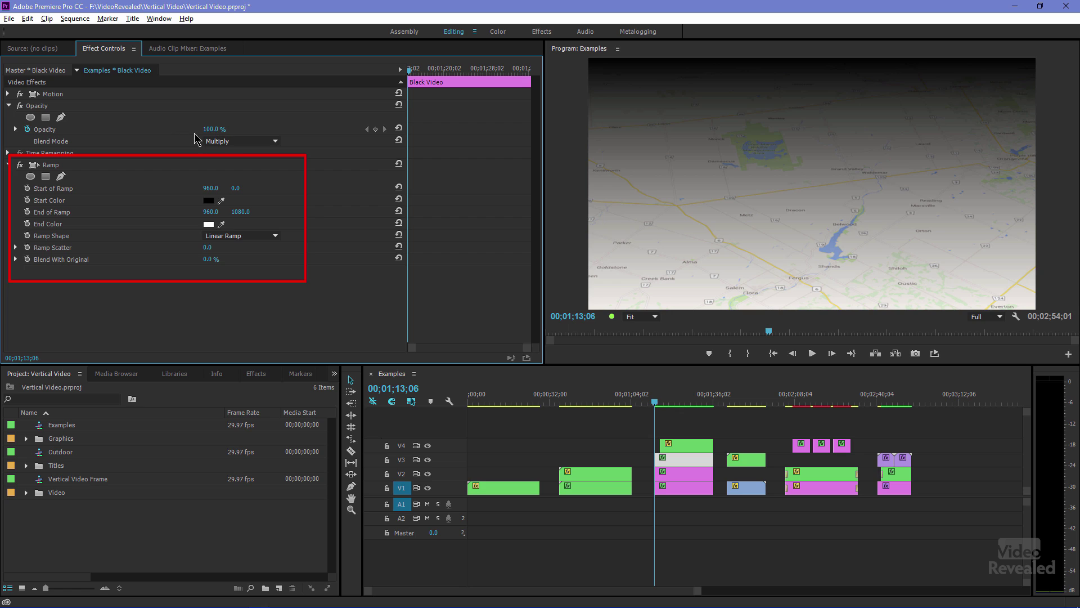
# Switch the Black Video clip's blend mode to Normal and back to Multiply
pyautogui.click(238, 141)
pyautogui.click(239, 141)
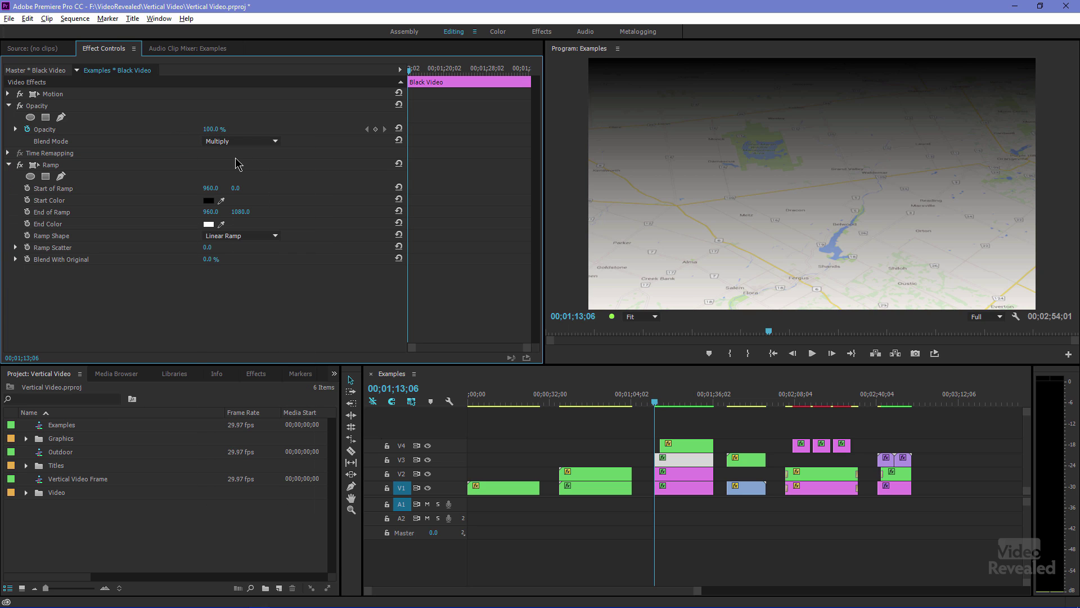
pyautogui.click(243, 140)
pyautogui.click(237, 154)
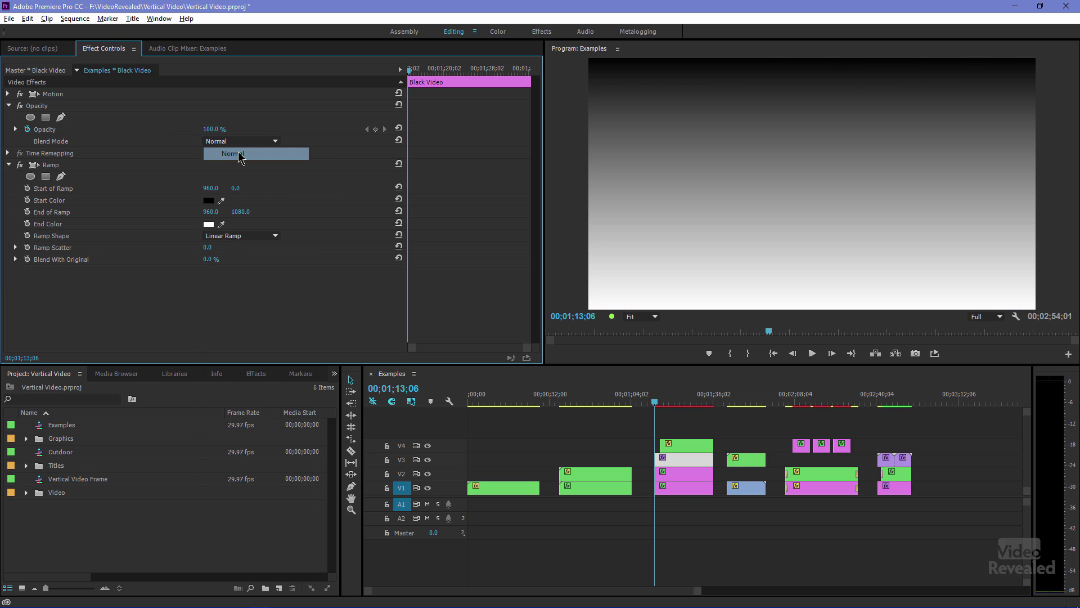
pyautogui.click(247, 143)
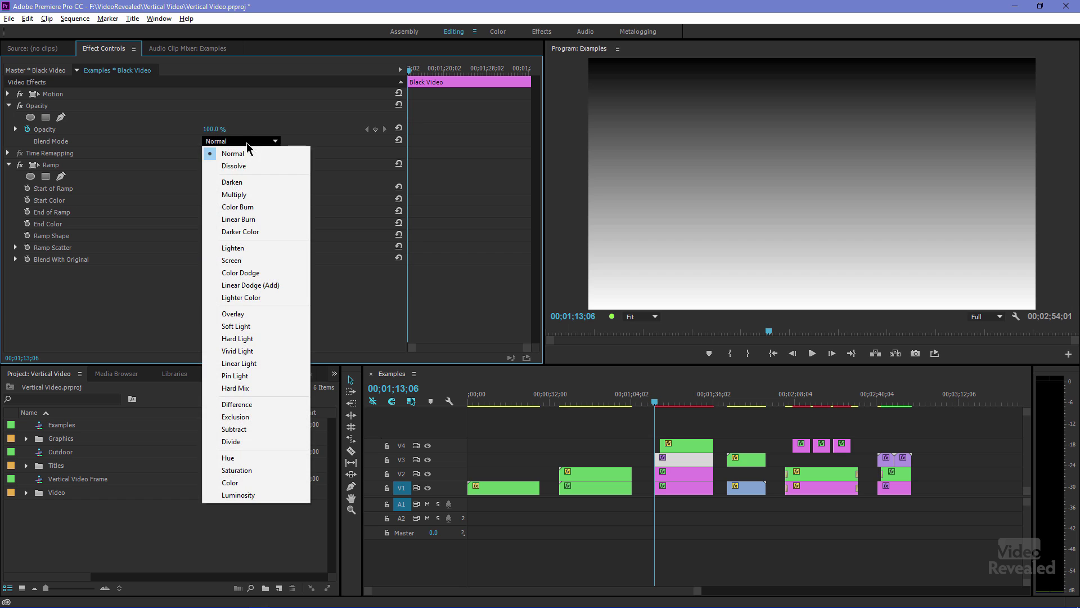
pyautogui.click(258, 194)
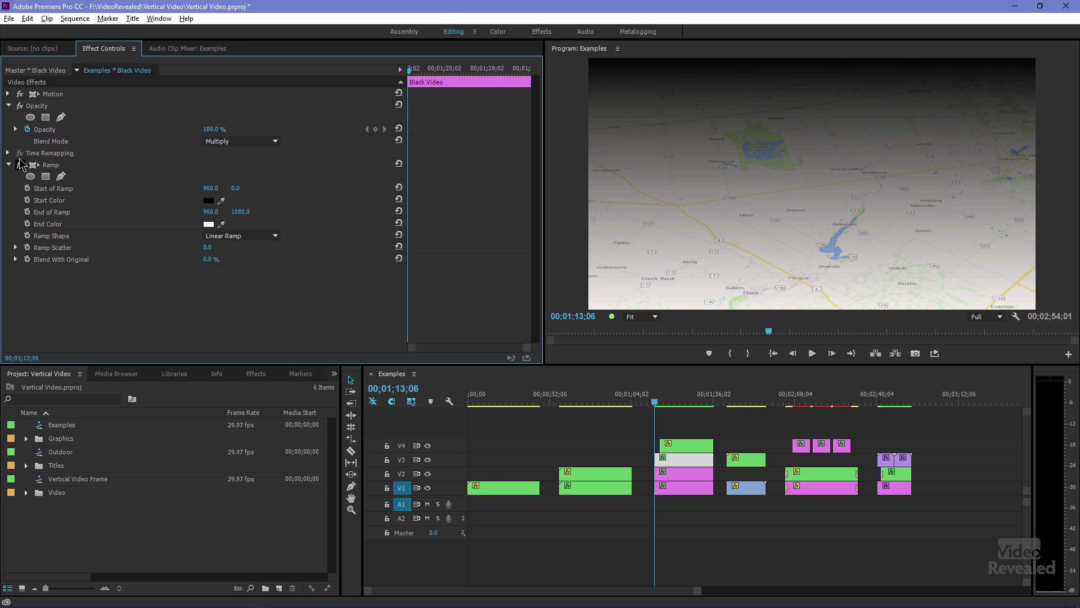
# Toggle the visibility of tracks V2 and V3 to compare the map and gradient layers of the third example
pyautogui.click(427, 473)
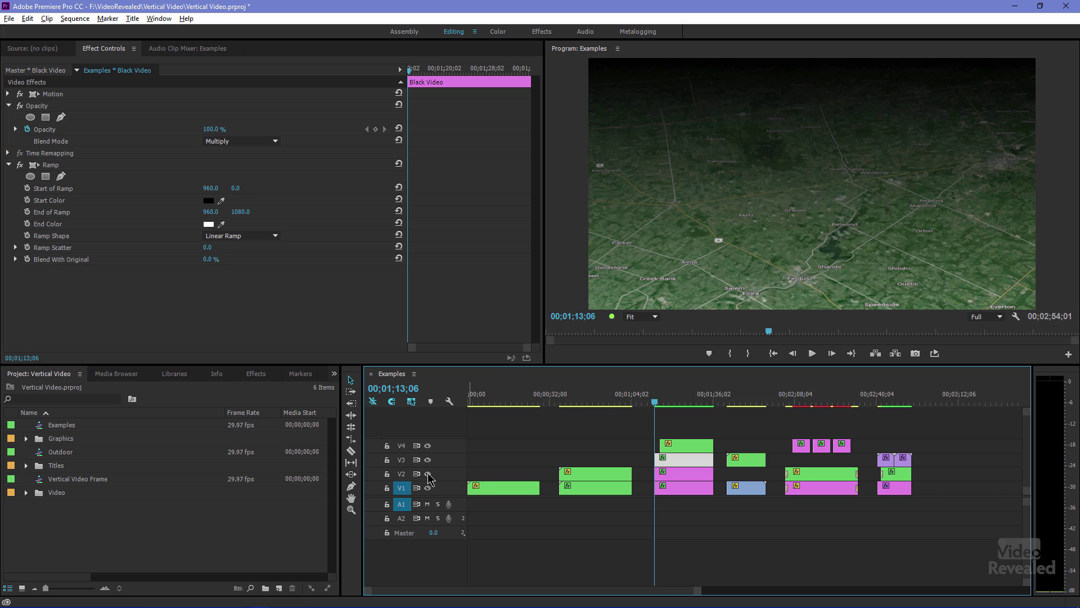
pyautogui.click(427, 474)
pyautogui.click(427, 459)
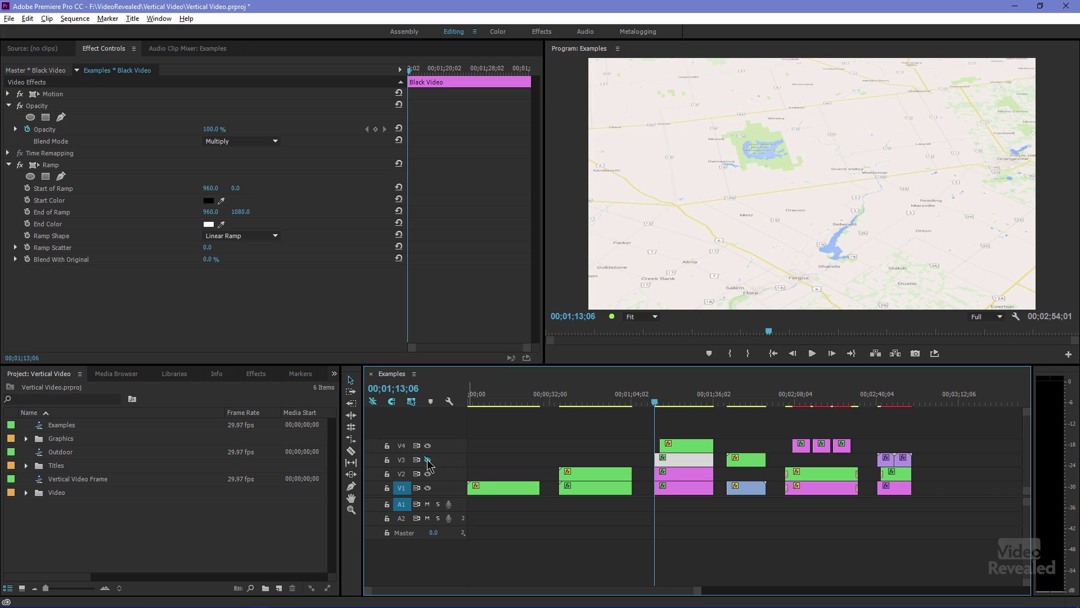
pyautogui.click(427, 460)
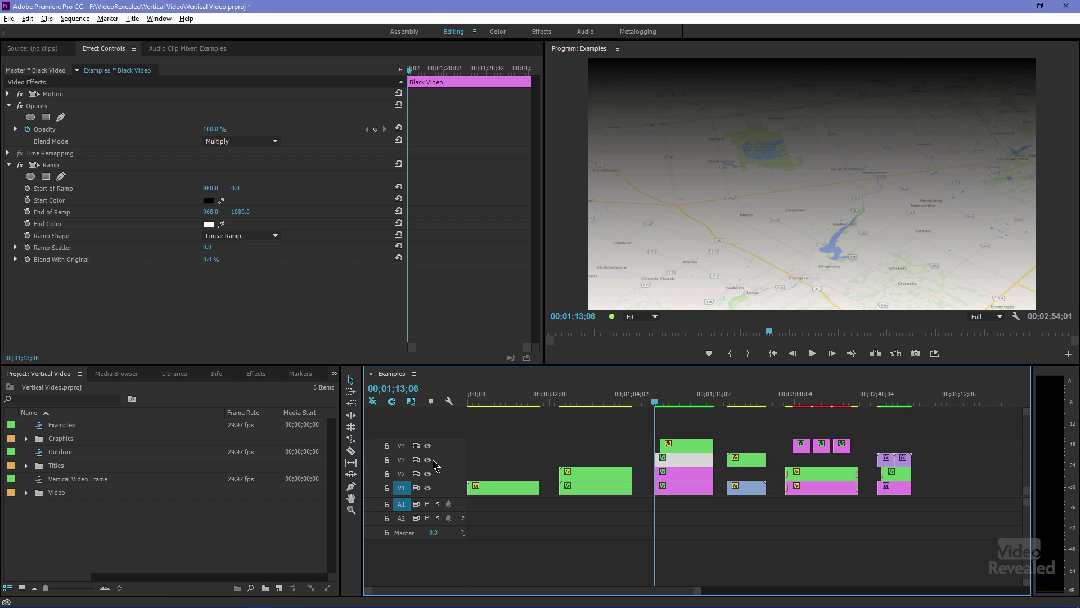
pyautogui.click(427, 459)
pyautogui.click(429, 460)
pyautogui.click(429, 474)
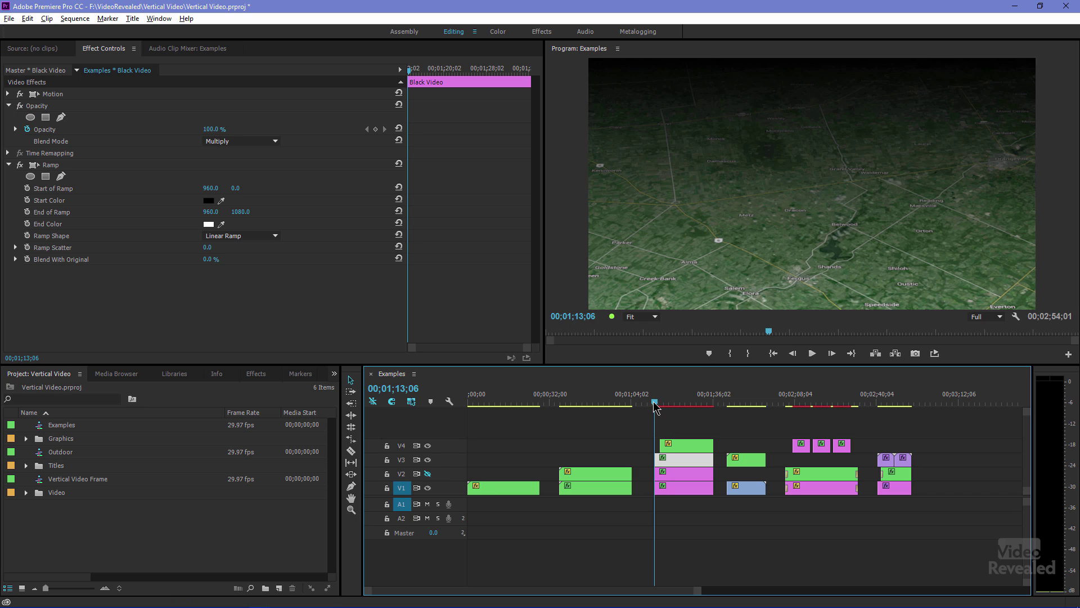
# Show track V2 again and play the third example with the vertical video over the map
pyautogui.click(428, 473)
pyautogui.press('space')
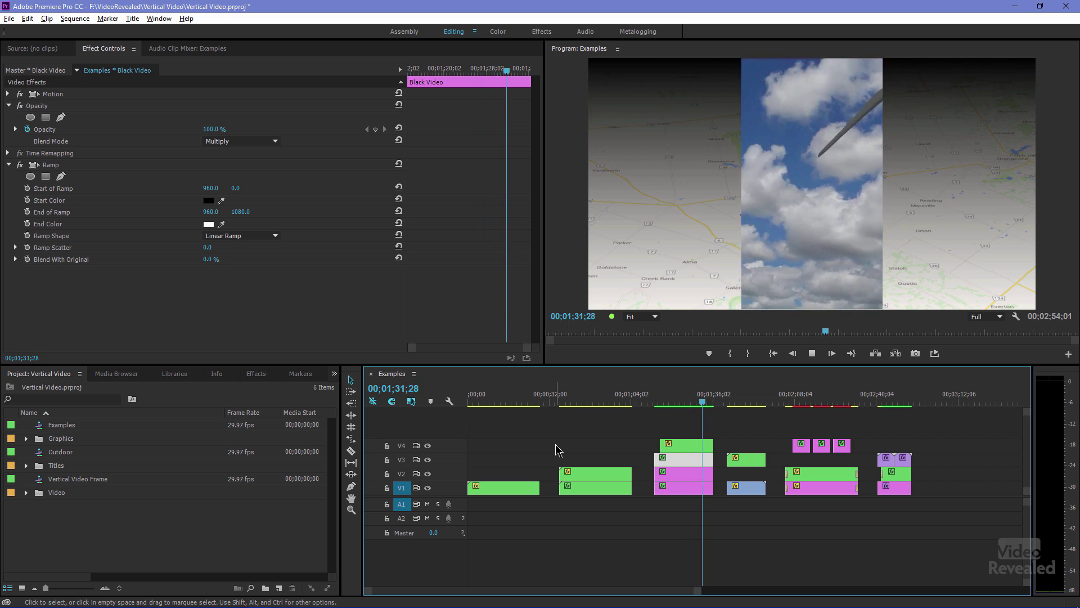
pyautogui.press('space')
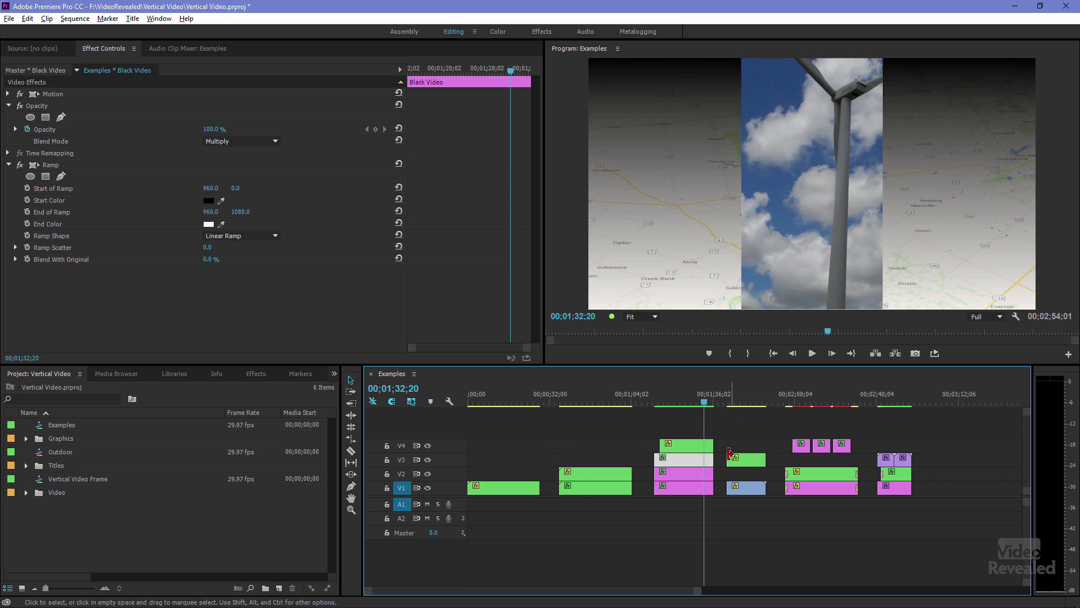
# Hide track V1, play the fourth example's vertical clip on its own, and show V1 again
pyautogui.click(428, 487)
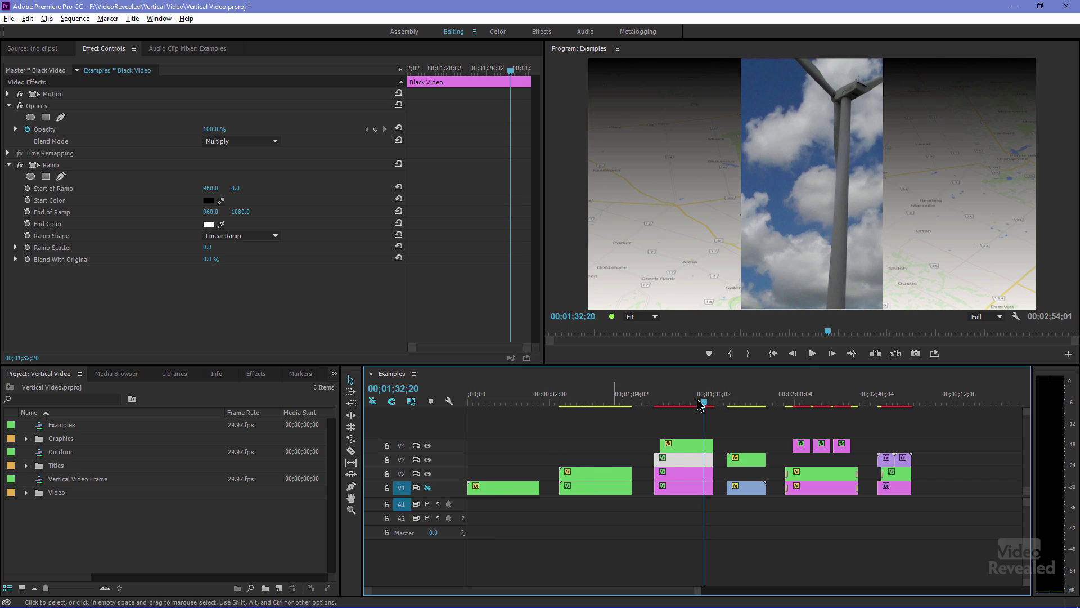
pyautogui.click(727, 399)
pyautogui.press('space')
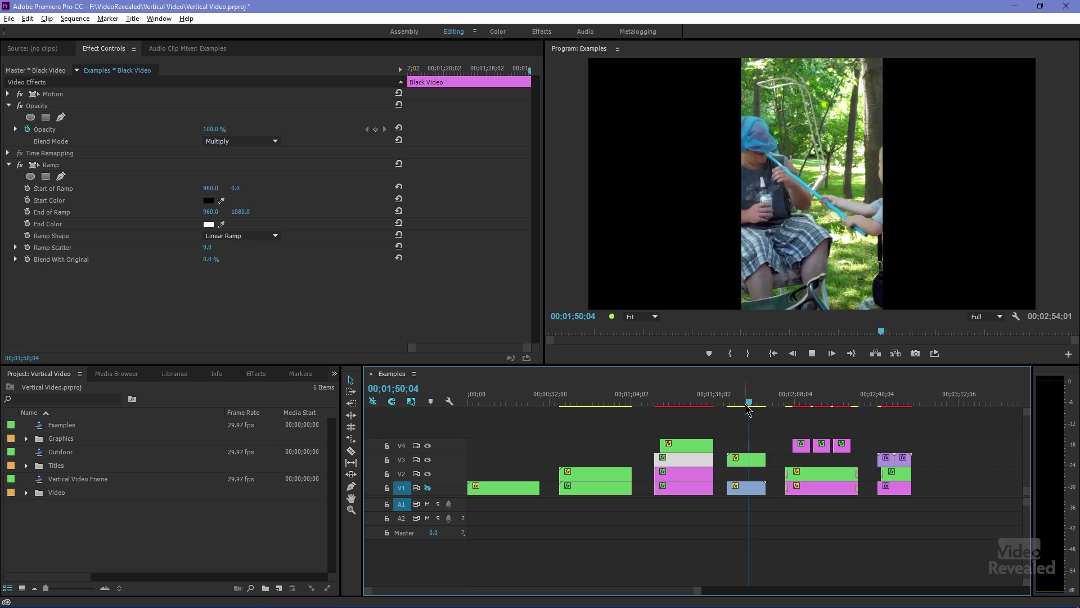
pyautogui.moveTo(753, 403); pyautogui.dragTo(734, 403)
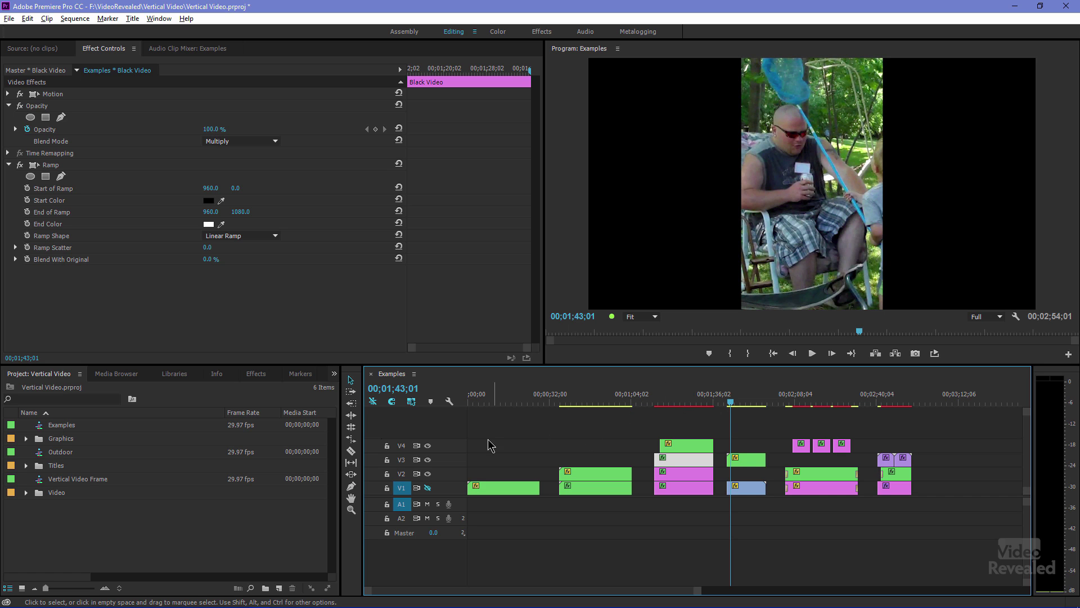
pyautogui.click(427, 488)
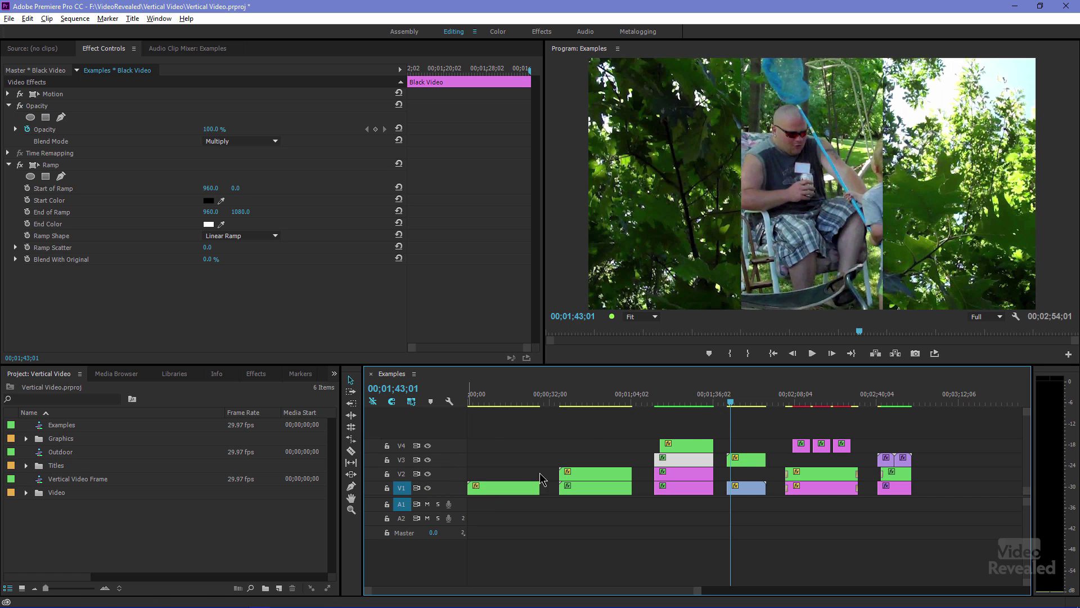
# Play the fourth example from its start to review the vertical clip over the trees background
pyautogui.moveTo(729, 405); pyautogui.dragTo(720, 406)
pyautogui.press('space')
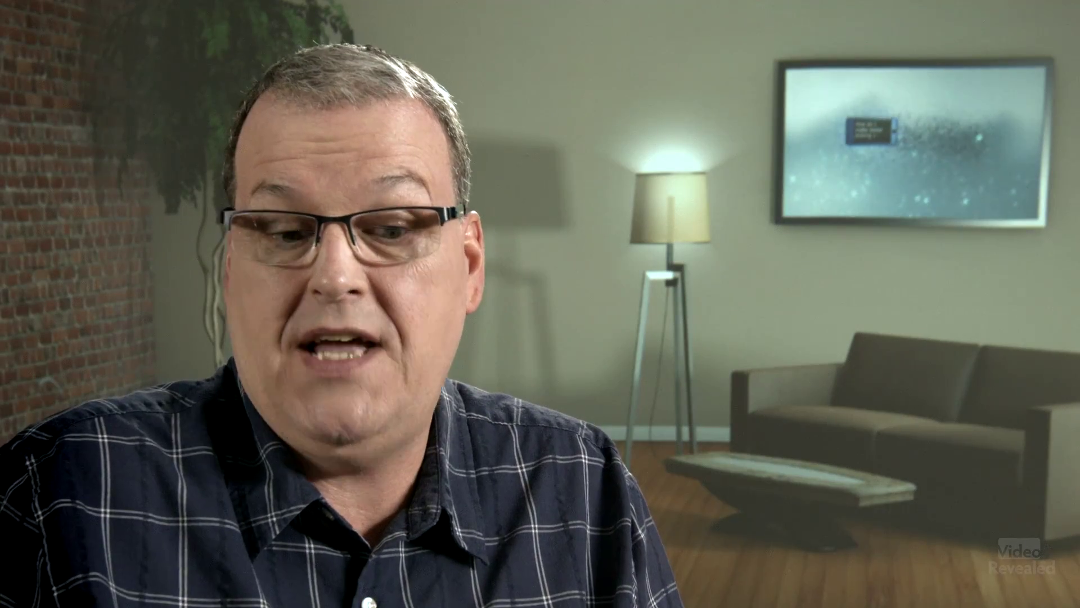
pyautogui.click(727, 401)
pyautogui.press('space')
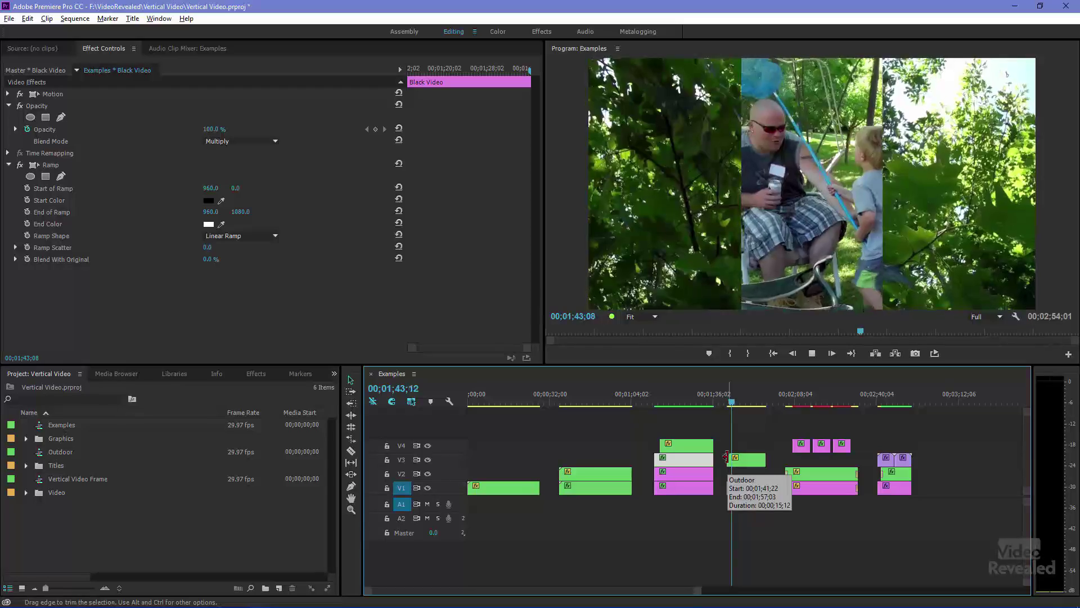
# Apply Fast Blur with a Blurriness of 22 to the Trees.MP4 clip on V1 and return to the clip's start
pyautogui.click(745, 490)
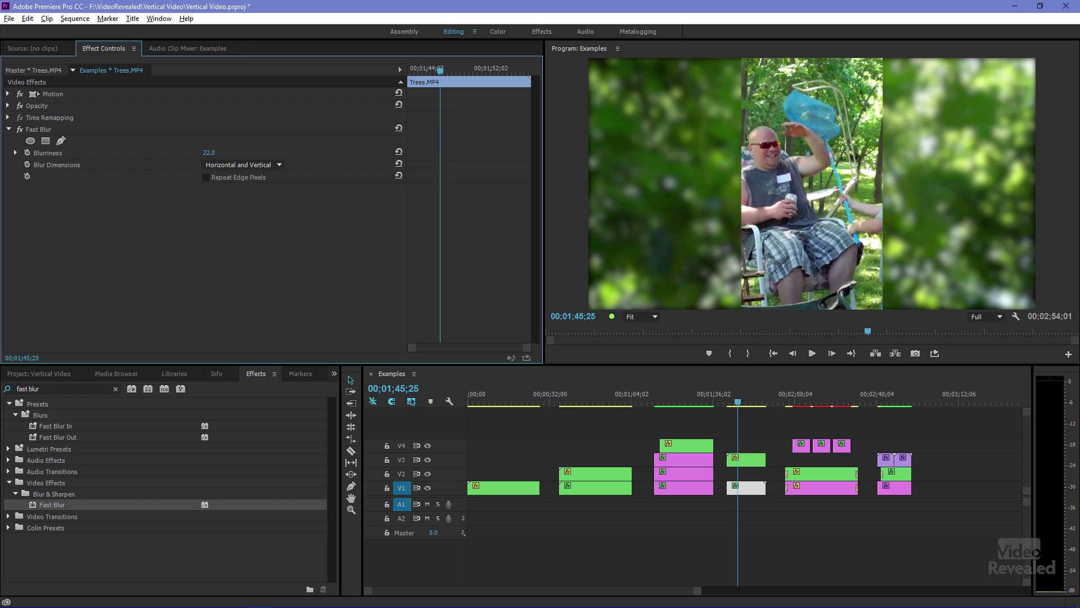
pyautogui.moveTo(736, 402); pyautogui.dragTo(726, 403)
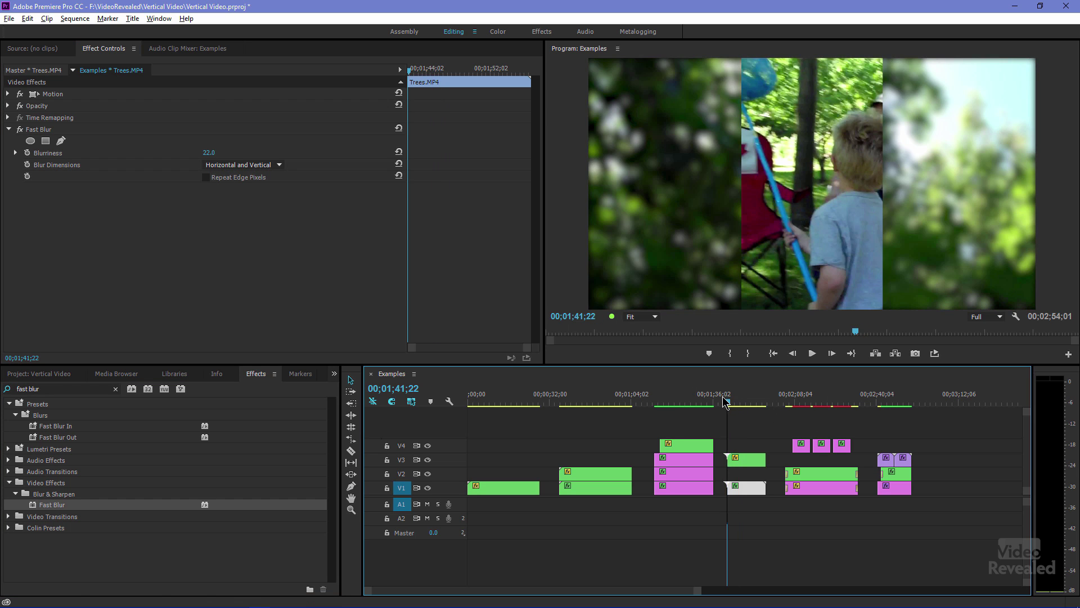